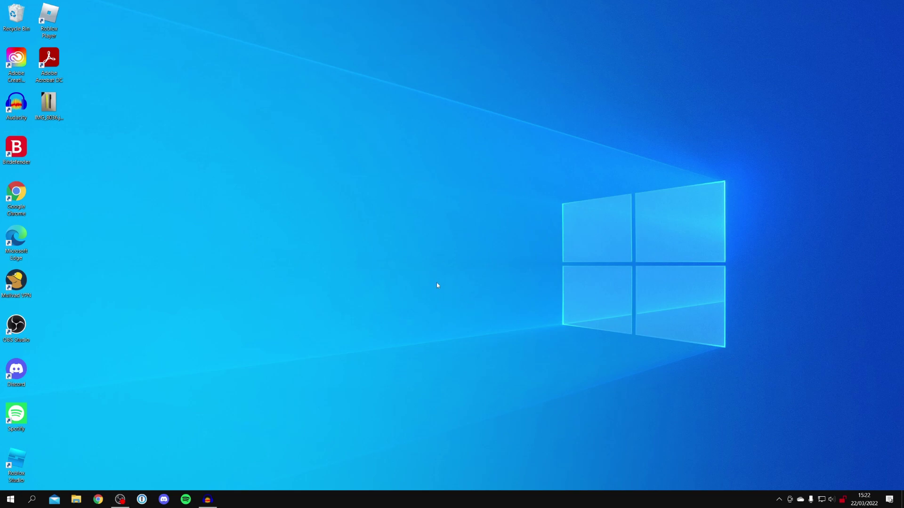
- Search Windows for 'micro' and launch the Microsoft Store result
click(32, 500)
text(micro)
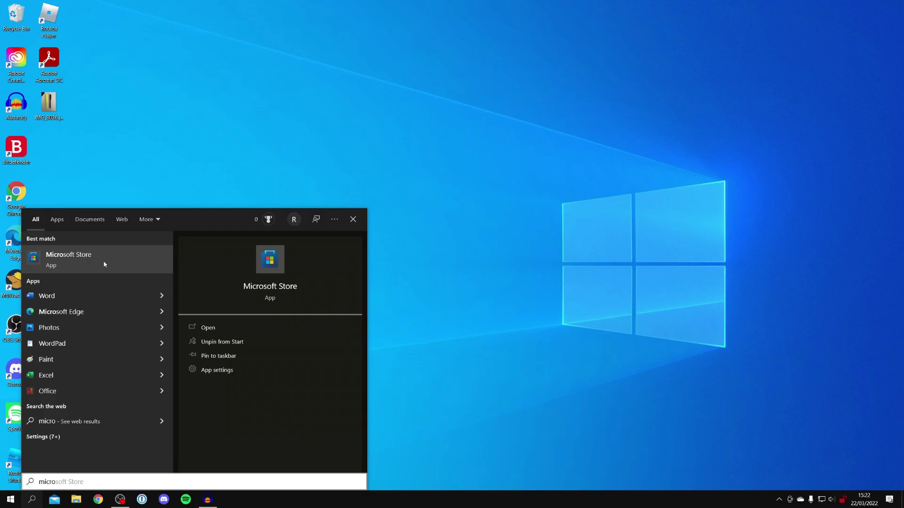
click(104, 264)
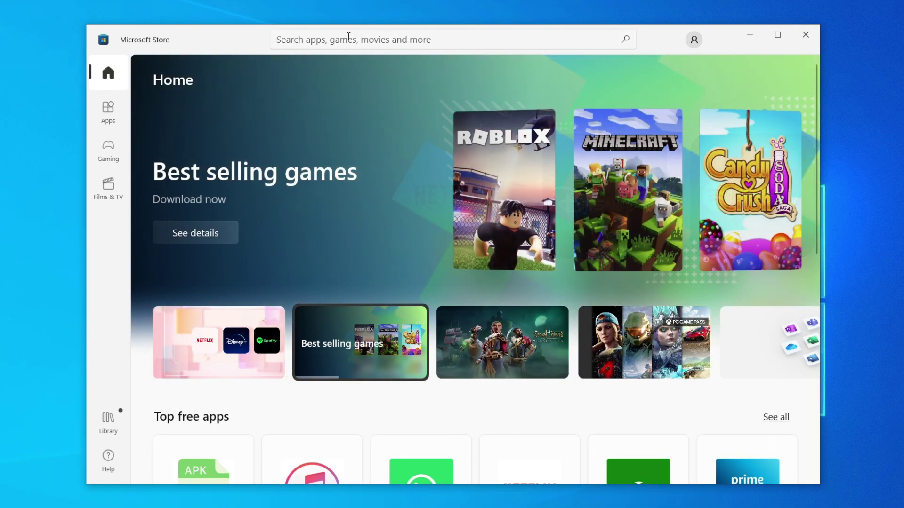
- Pick the recent 'itunes' Store search and install iTunes from the results
click(348, 36)
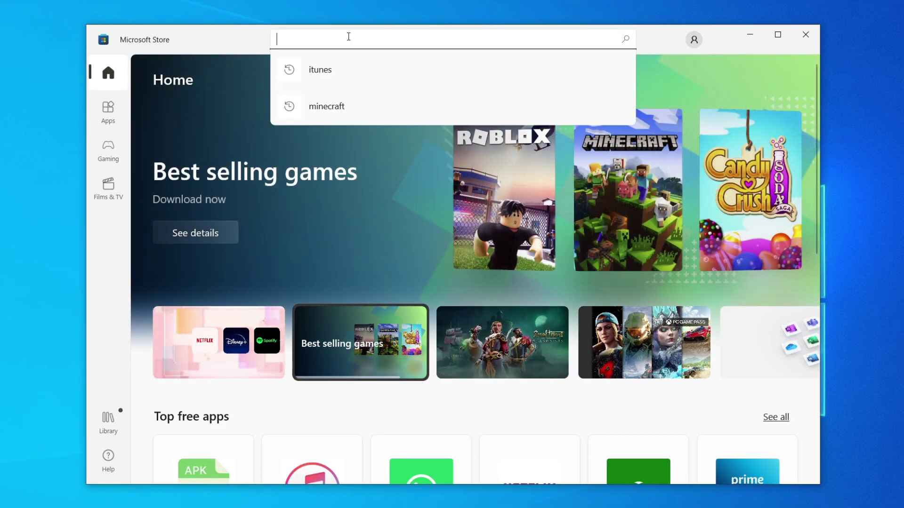
click(320, 69)
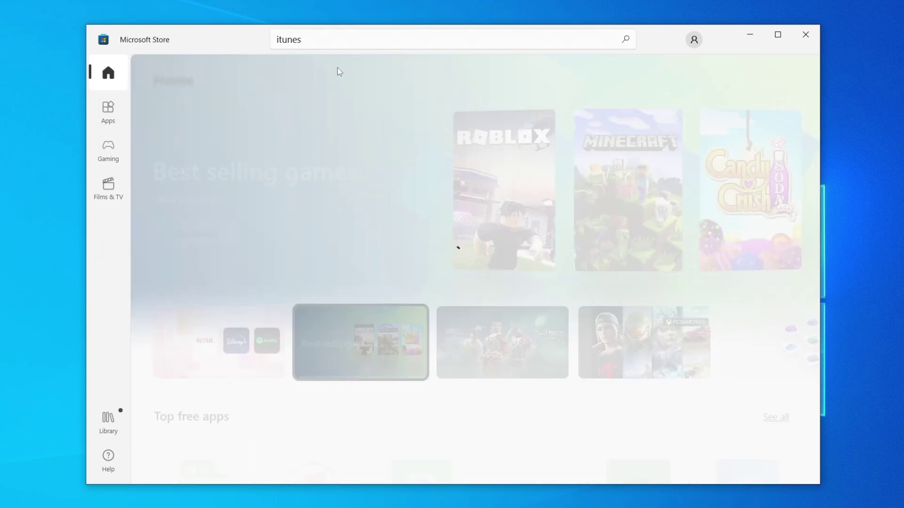
click(717, 185)
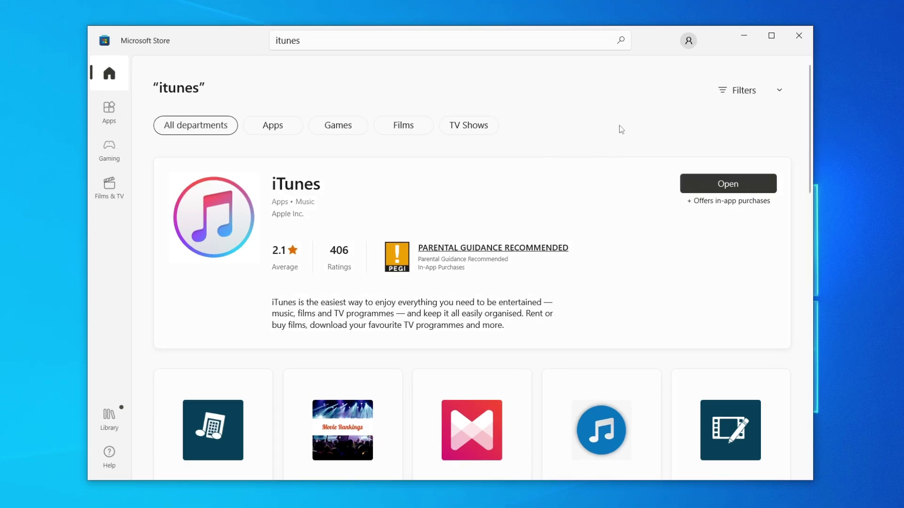
- Launch the newly installed iTunes and close the Microsoft Store window
click(735, 189)
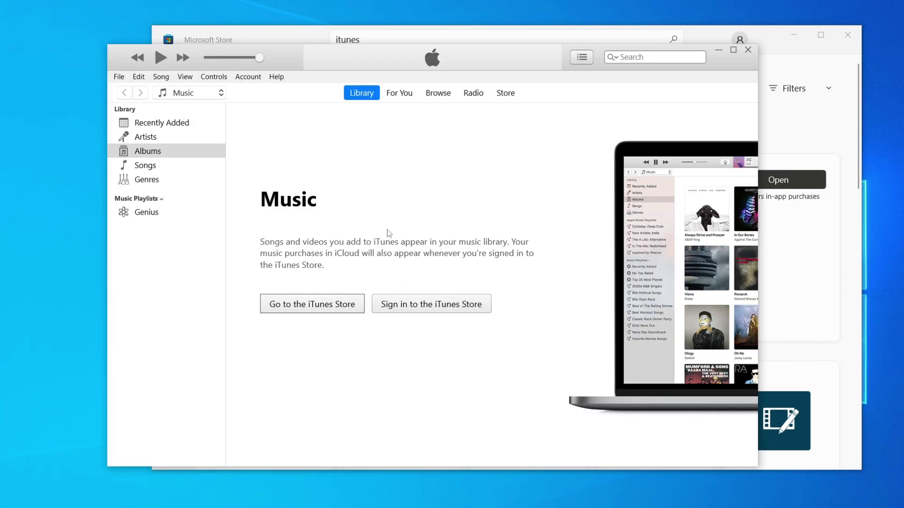
click(848, 35)
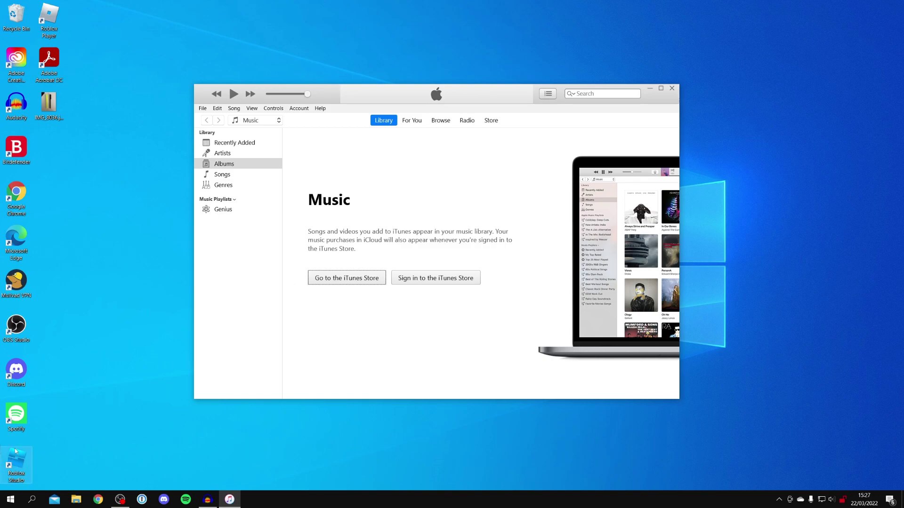
click(32, 500)
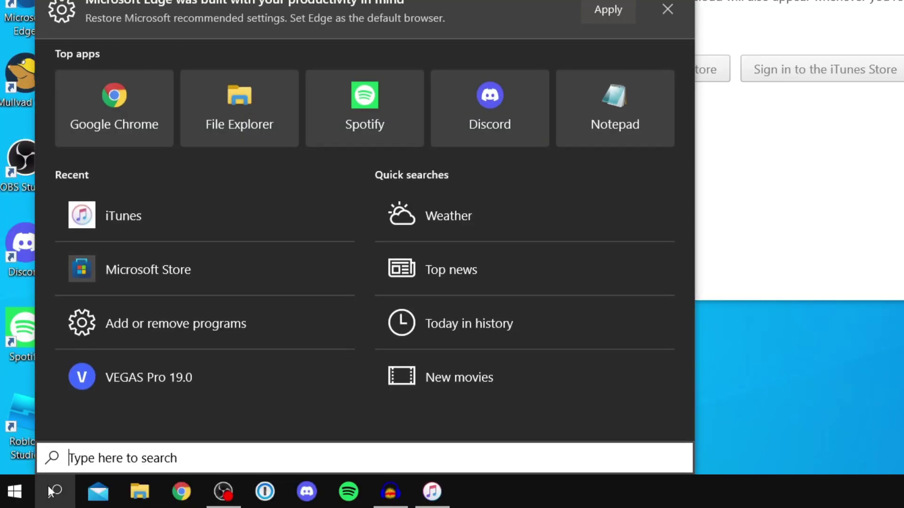
text(itunes)
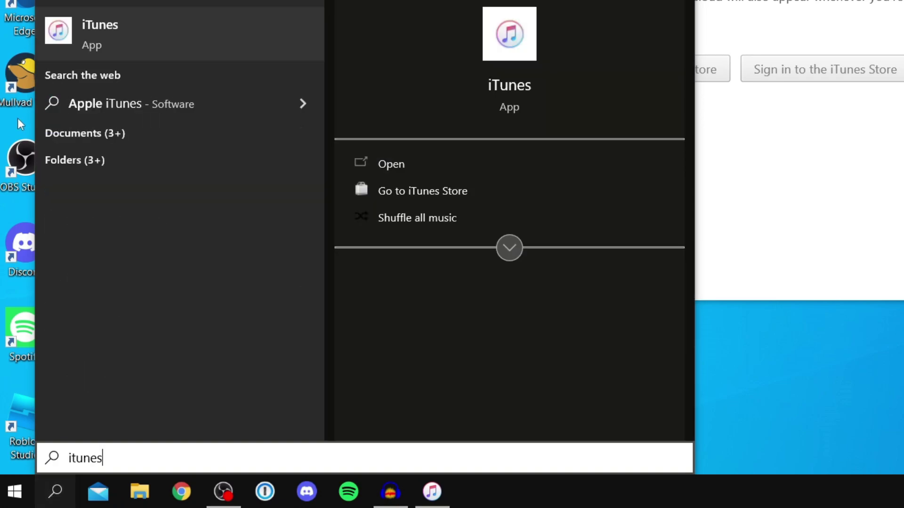
click(244, 30)
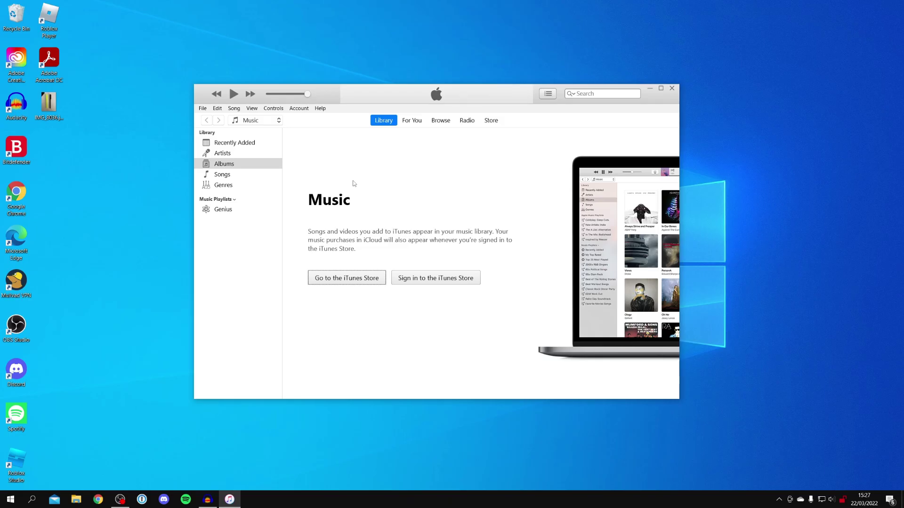